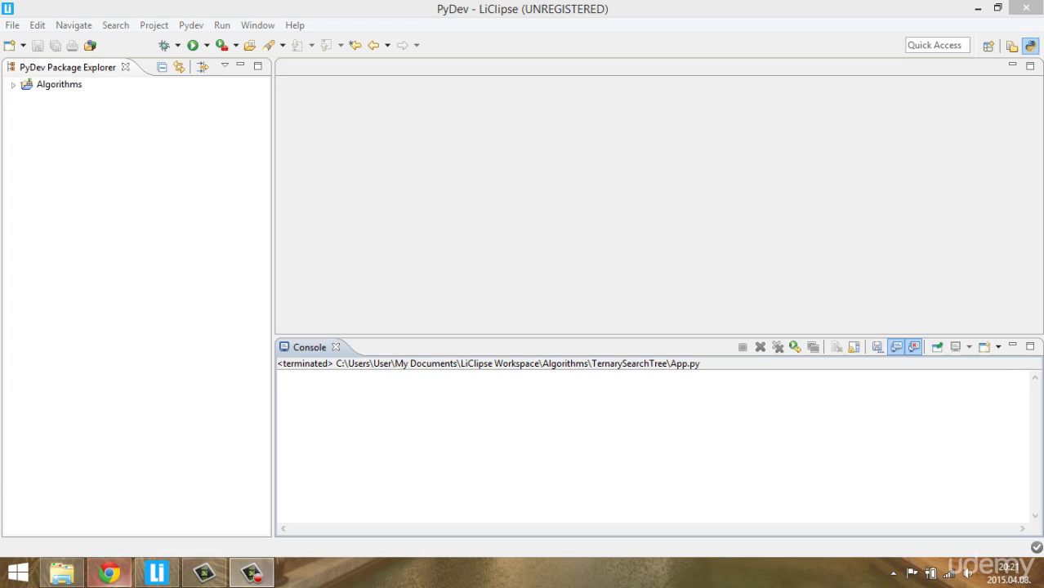
- Switch to Chrome, search for "LiClipse download" and open the LiClipse download page
key(alt+Tab)
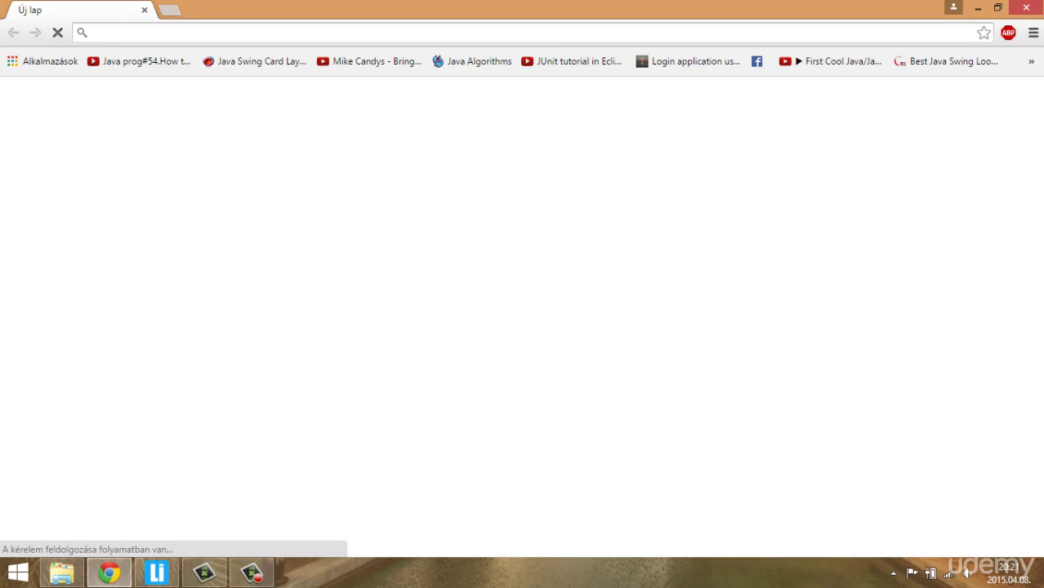
key(alt+Tab)
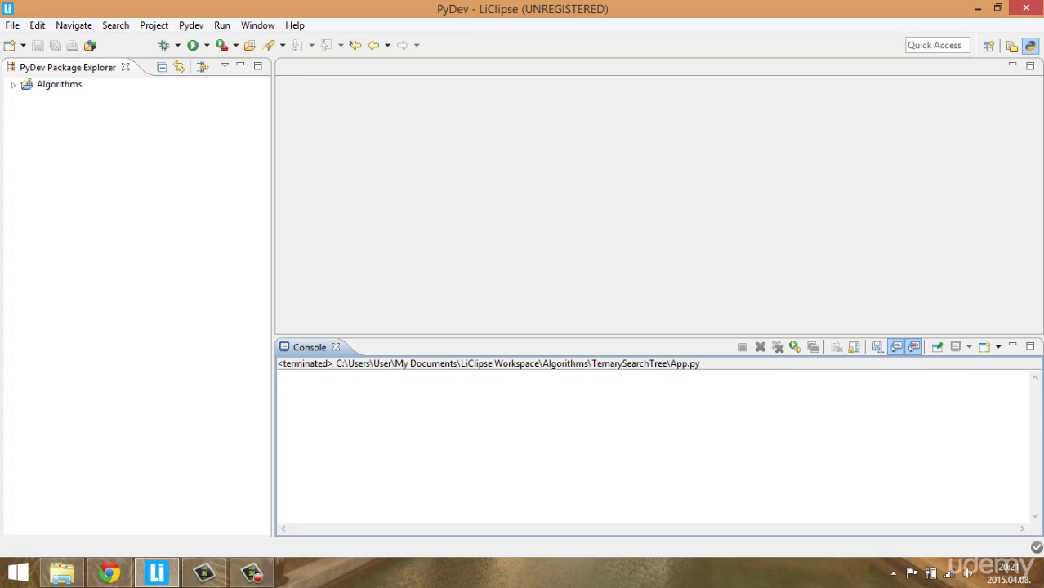
key(alt+Tab)
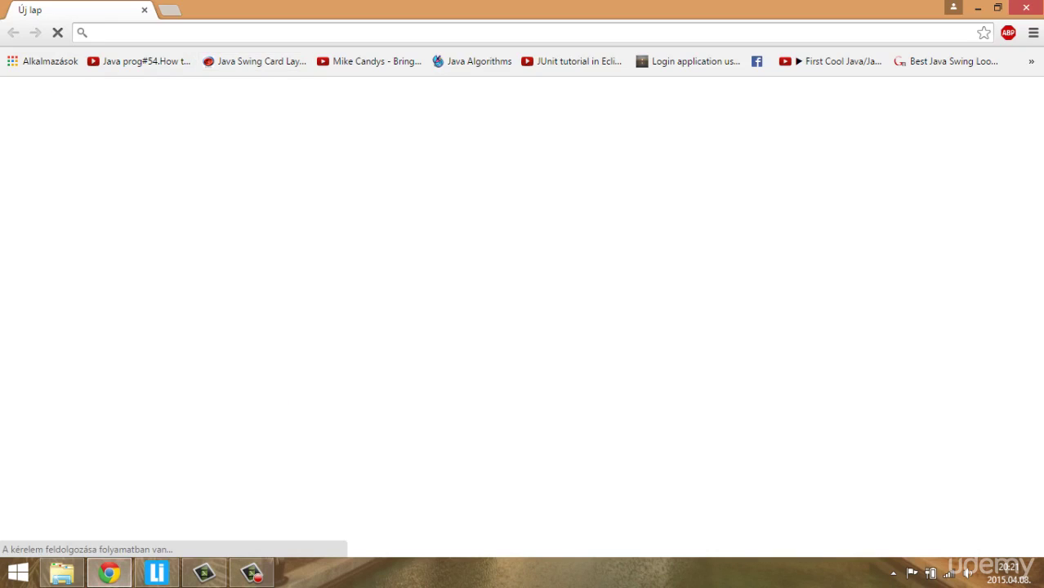
text(LiC)
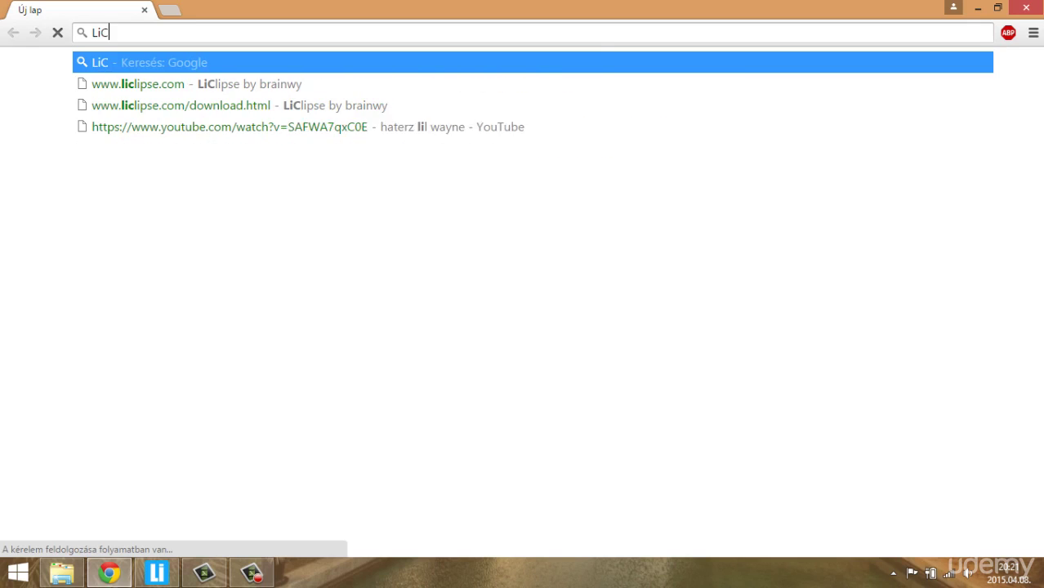
text(lipse download)
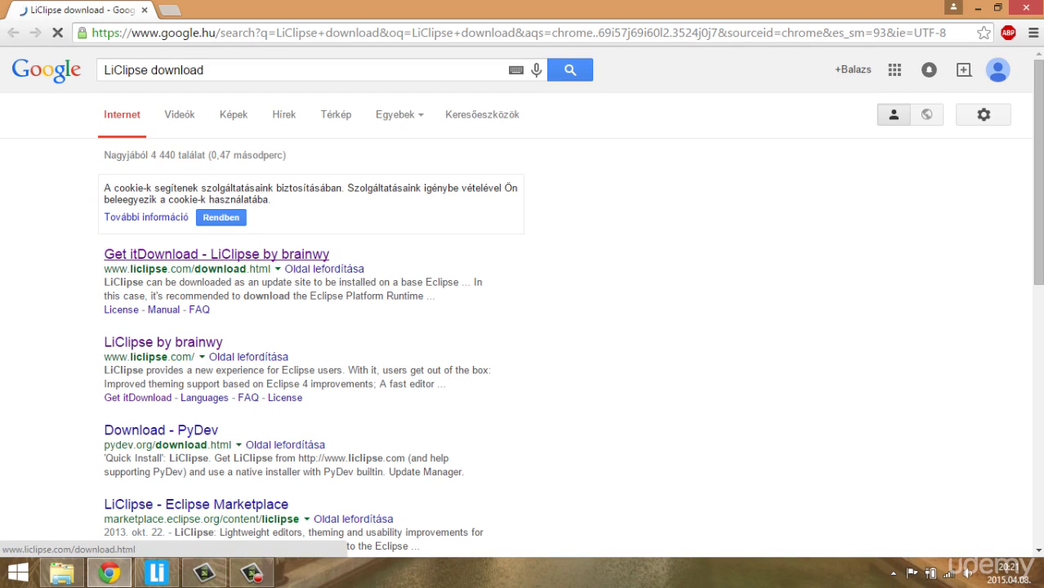
click(216, 254)
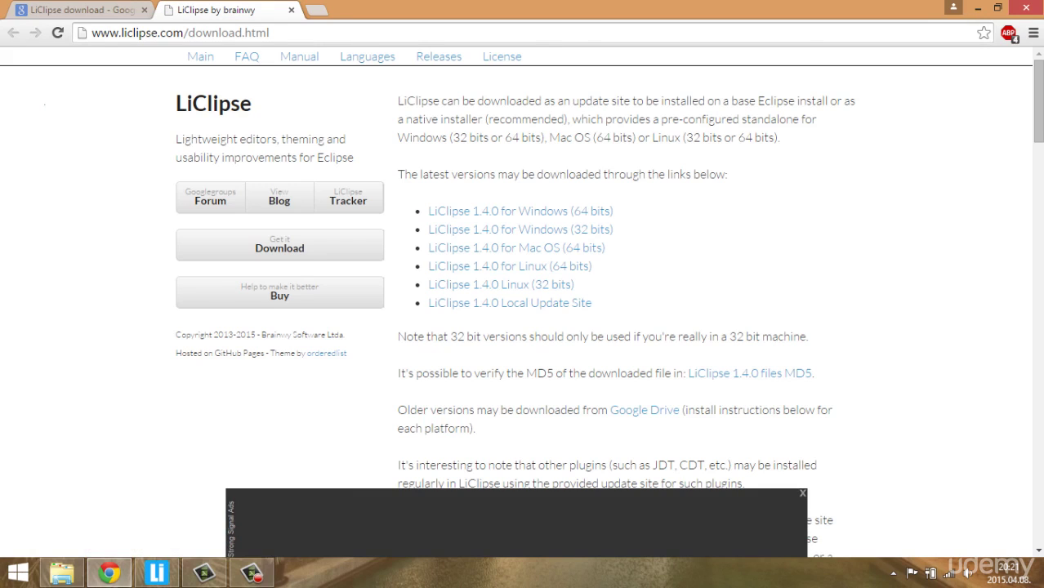
- Search for "pyton complier" in a new browser tab and open the Download Python page on Python.org
click(315, 11)
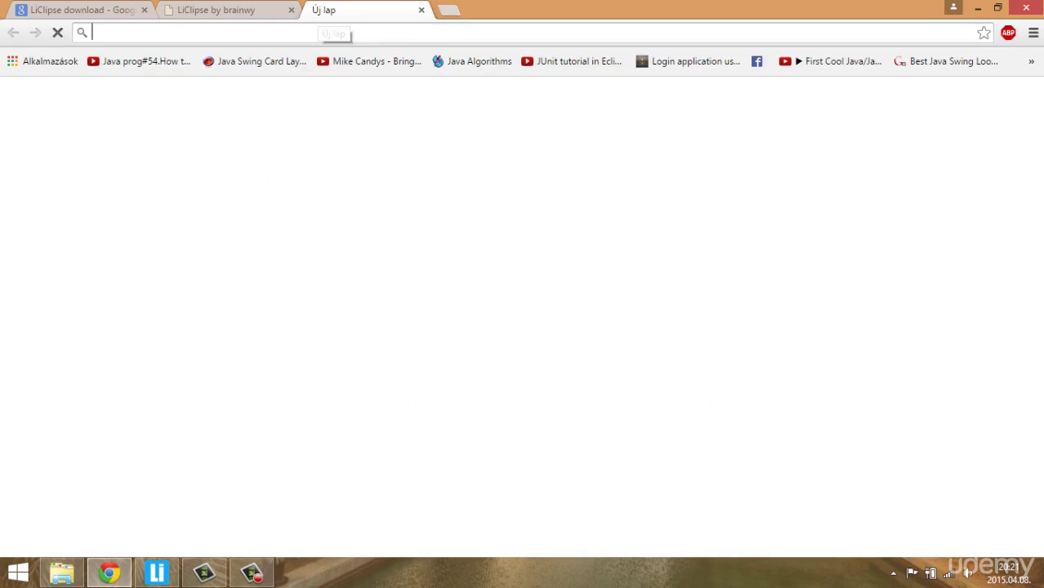
text(pyton )
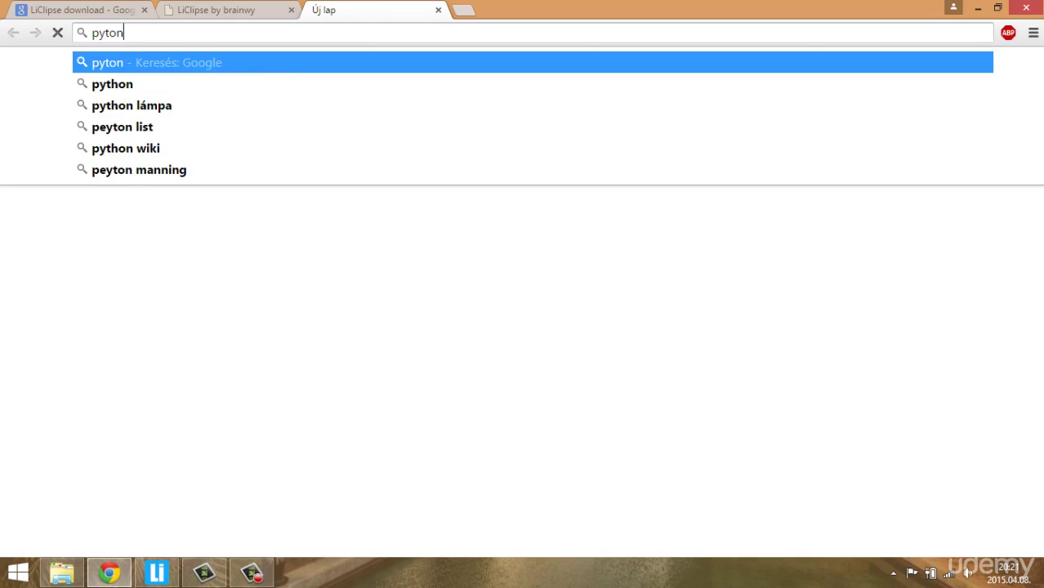
text(complier)
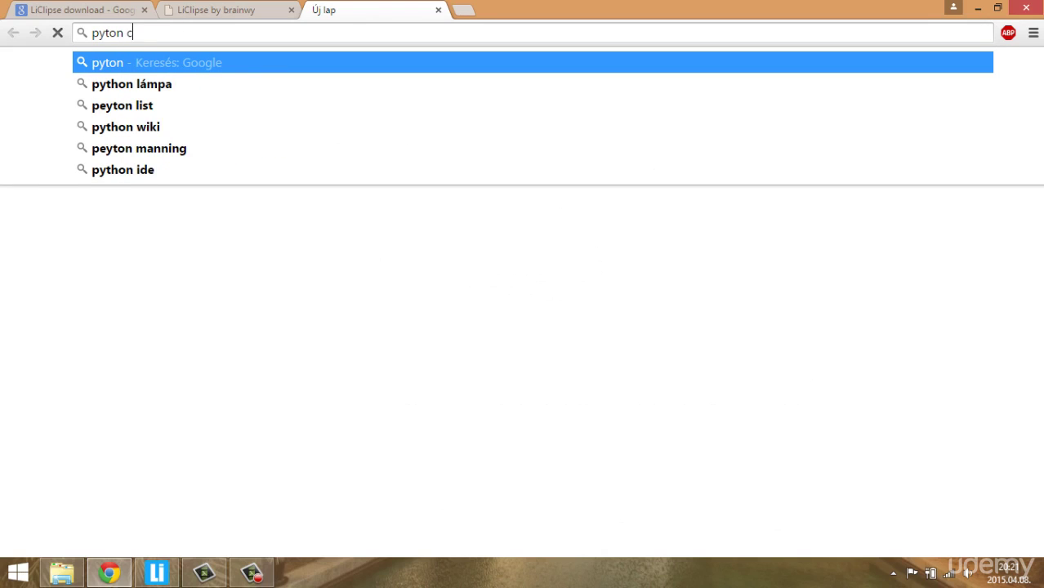
key(Return)
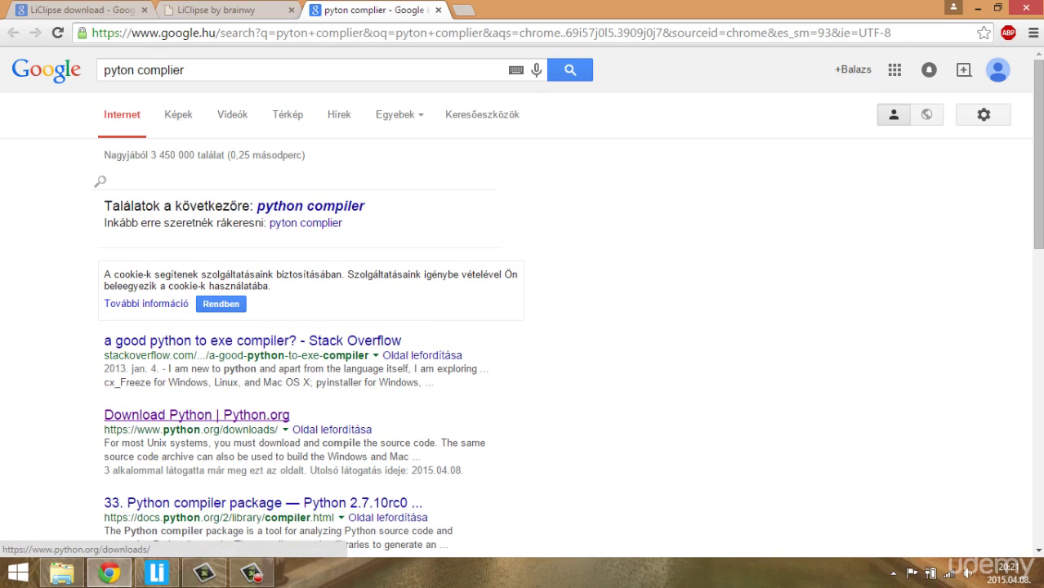
scroll(262, 269, down, 6)
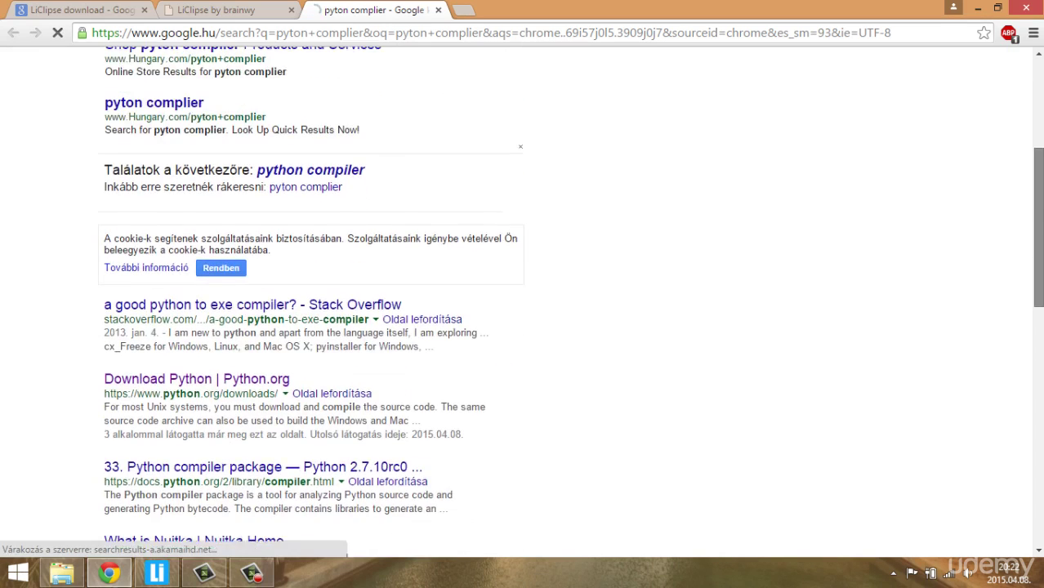
click(196, 178)
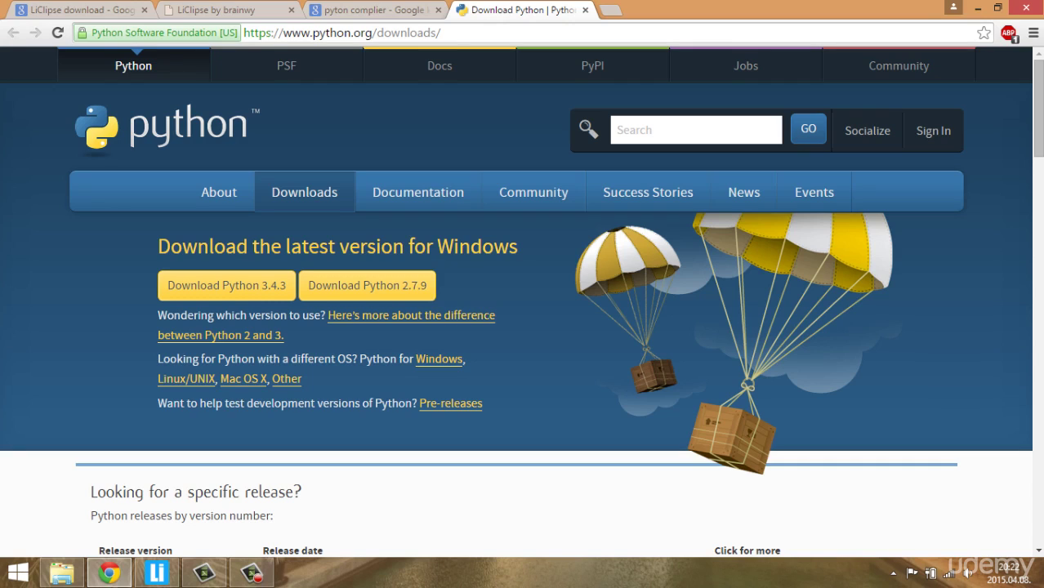
- Switch to LiClipse and open the Python Interpreter preferences of PyDev
mouse_move(156, 573)
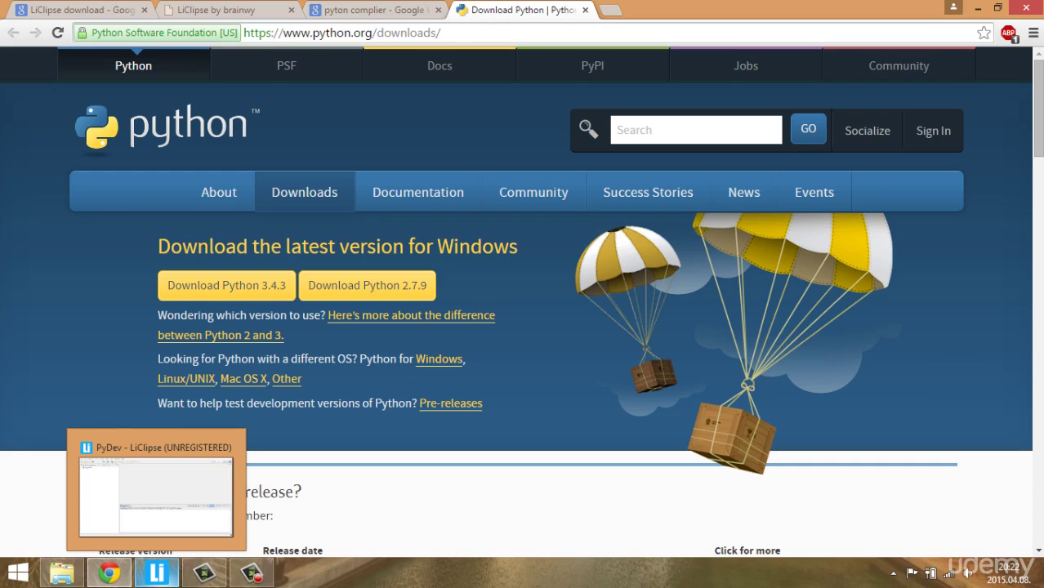
click(156, 572)
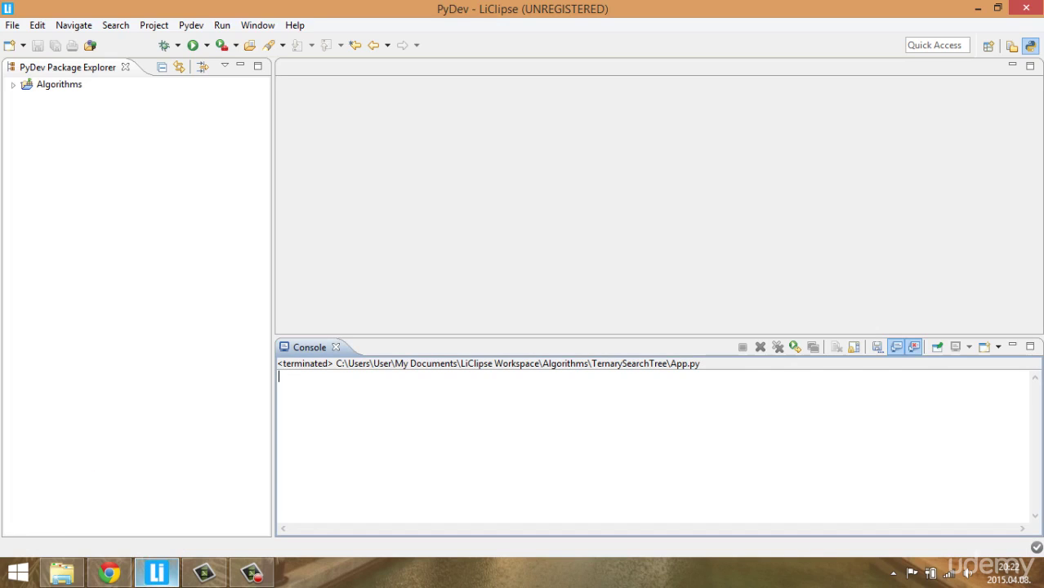
click(258, 26)
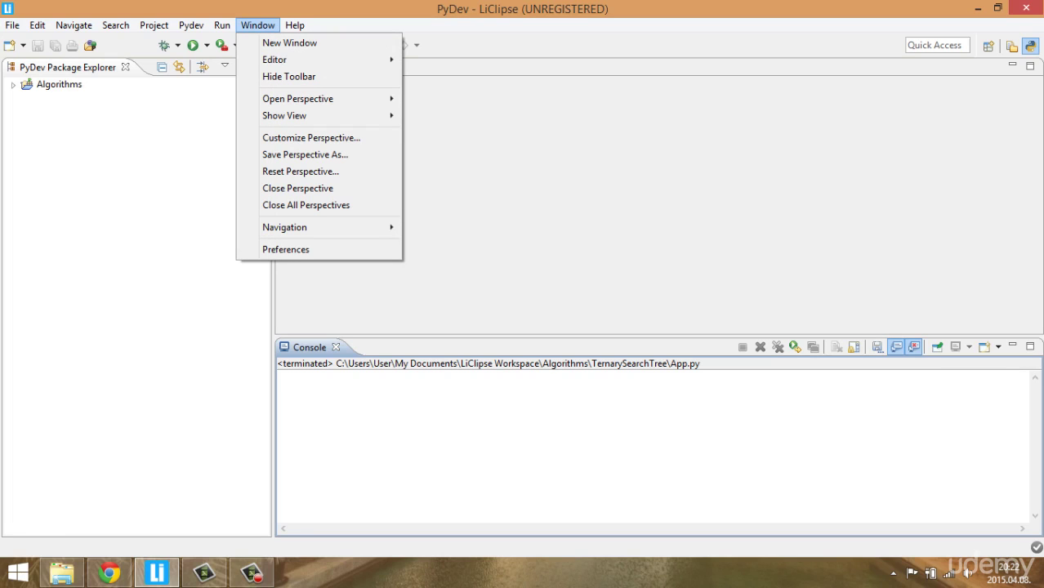
click(286, 250)
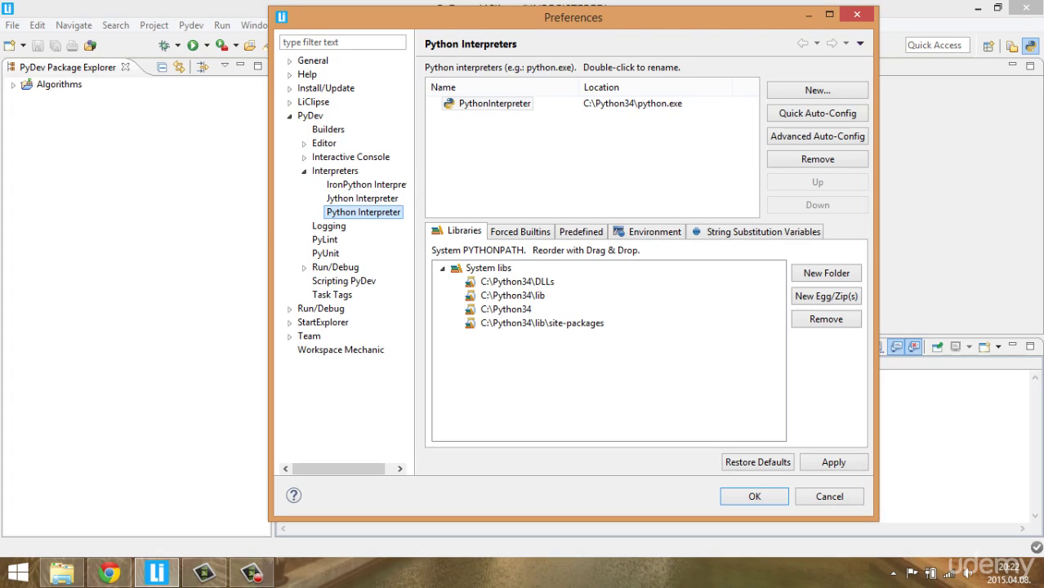
- Start a new Python interpreter entry with the name WhateverYouPrefer
click(817, 90)
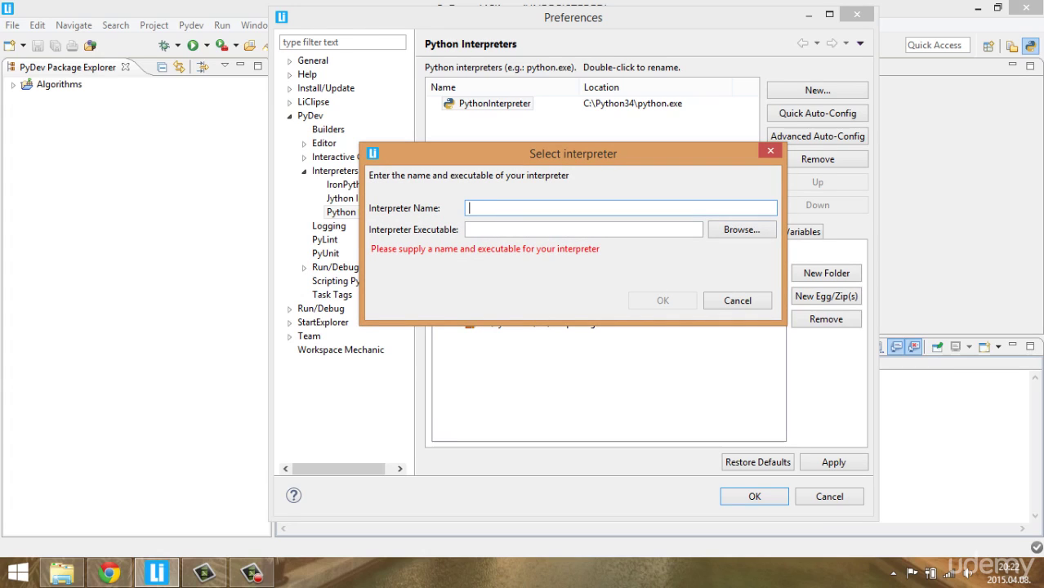
text(Whate)
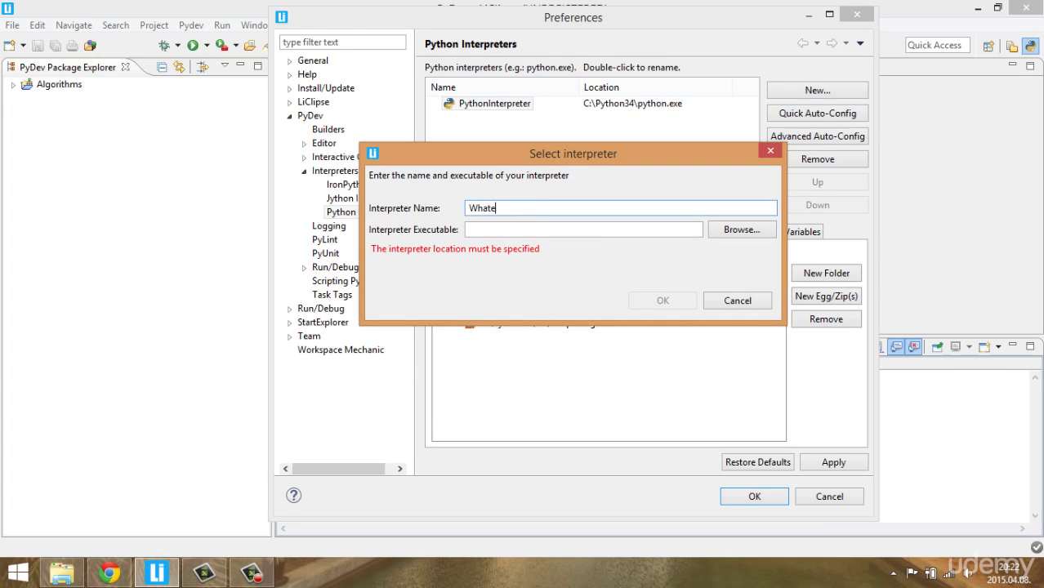
text(verYouPrefer)
- Replace the new interpreter's name with PytonInterpreter
key(shift+Left)
key(shift+Left)
key(shift+Left)
key(shift+Home)
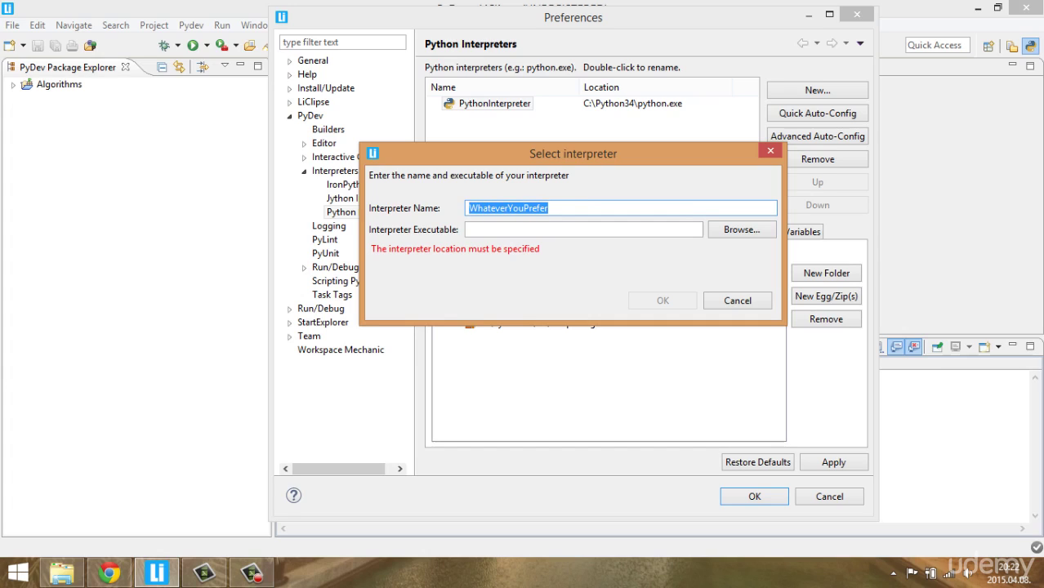
text(Pyt)
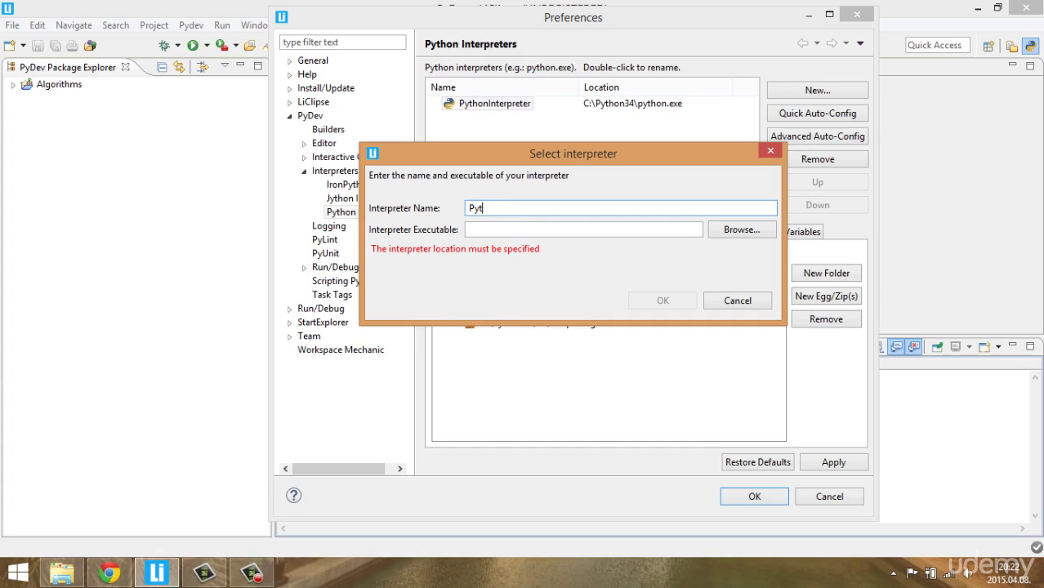
text(onCompile)
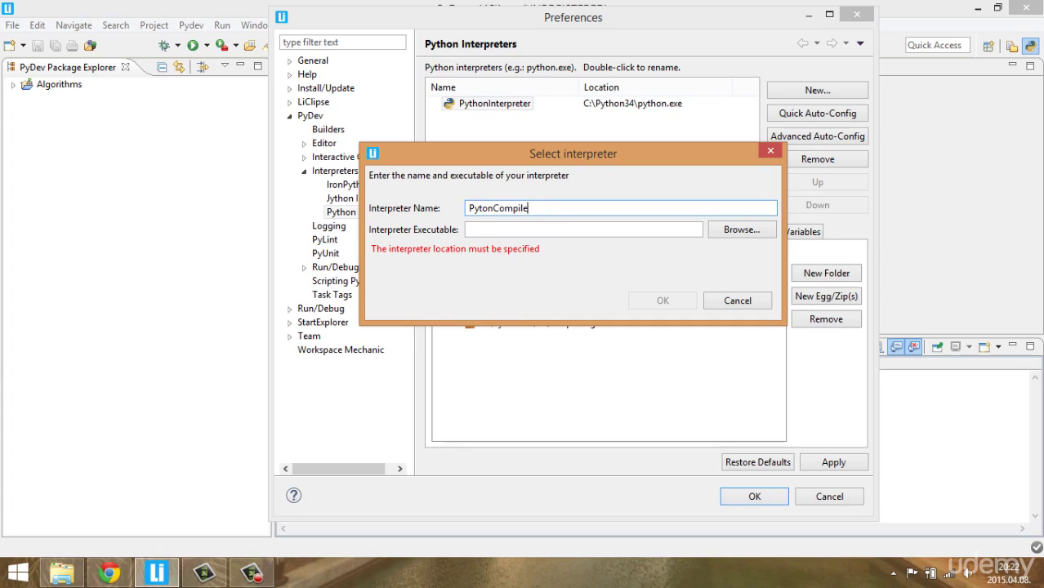
key(BackSpace)
key(BackSpace)
key(BackSpace)
key(BackSpace)
key(BackSpace)
key(BackSpace)
key(BackSpace)
text(Interpreter)
- Try C:\Python34\python.exe as the new interpreter's executable, then discard the entry and close the preferences without saving
click(741, 229)
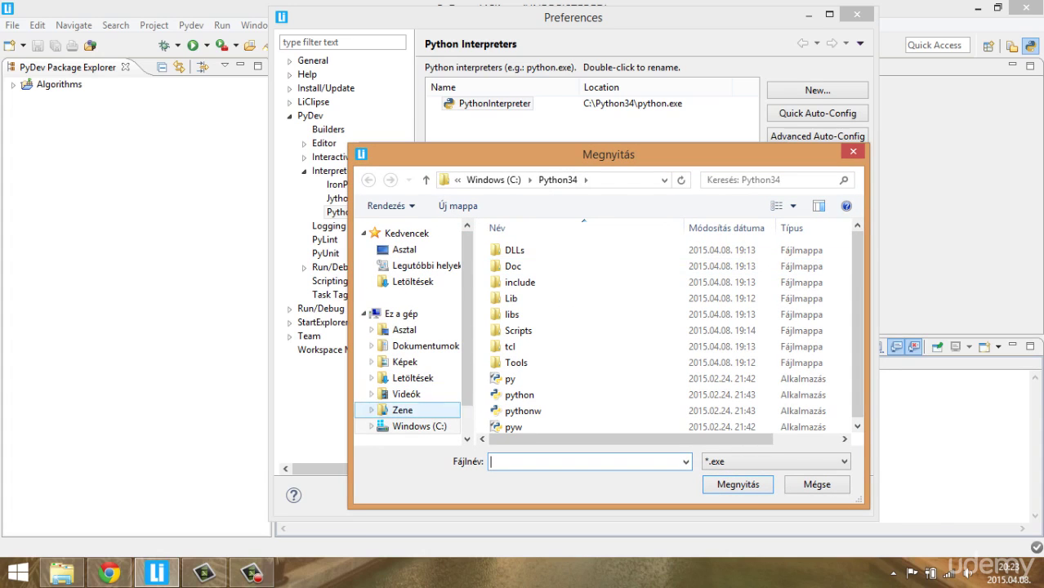
click(494, 179)
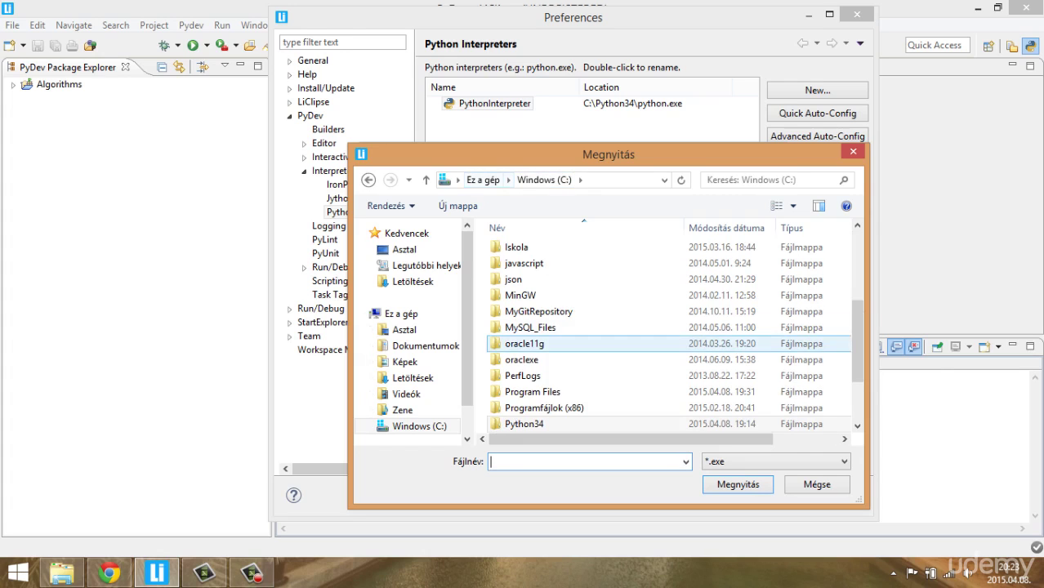
scroll(695, 306, down, 3)
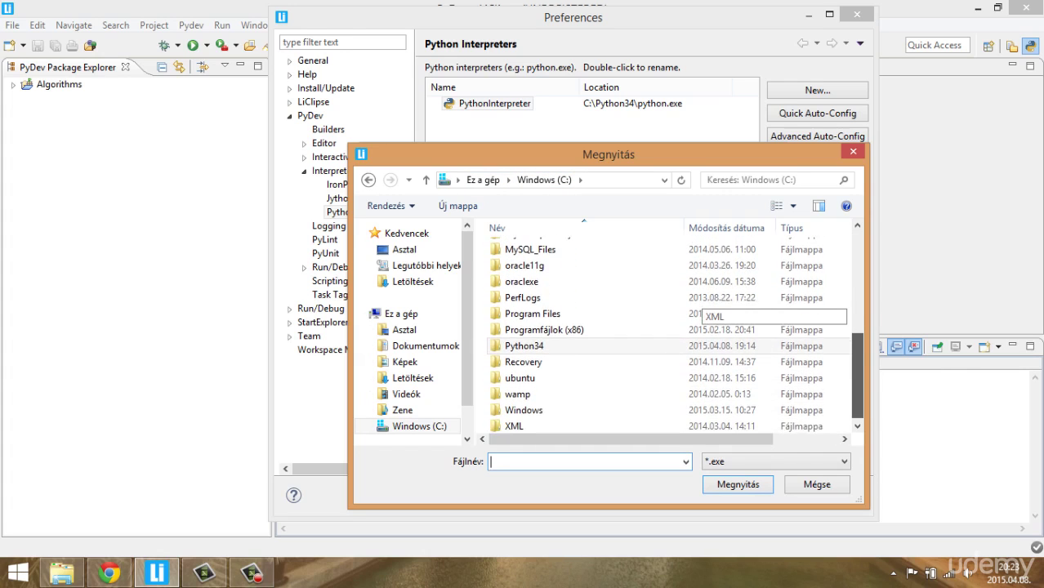
drag(857, 368, 856, 376)
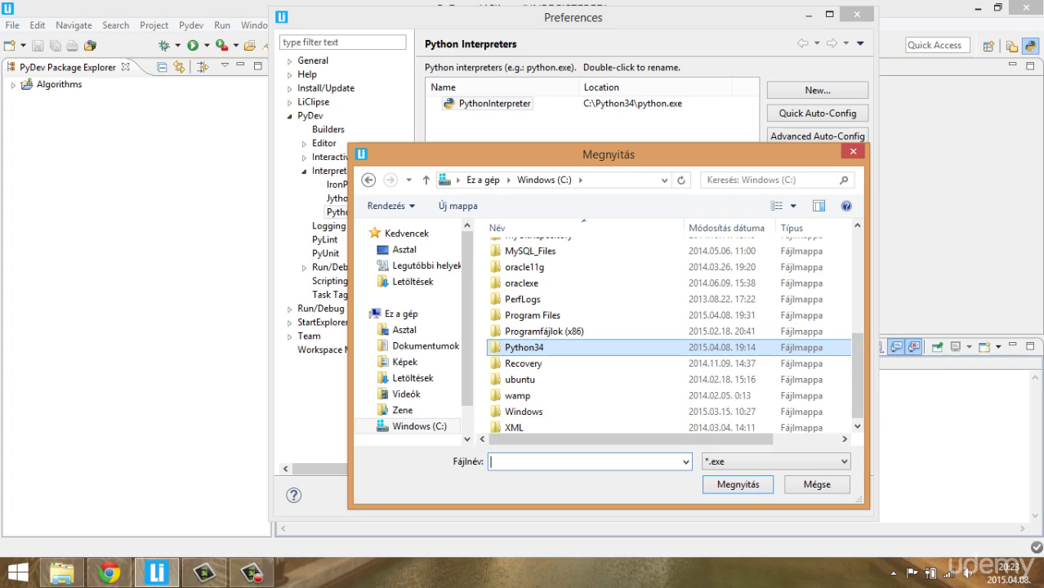
click(109, 573)
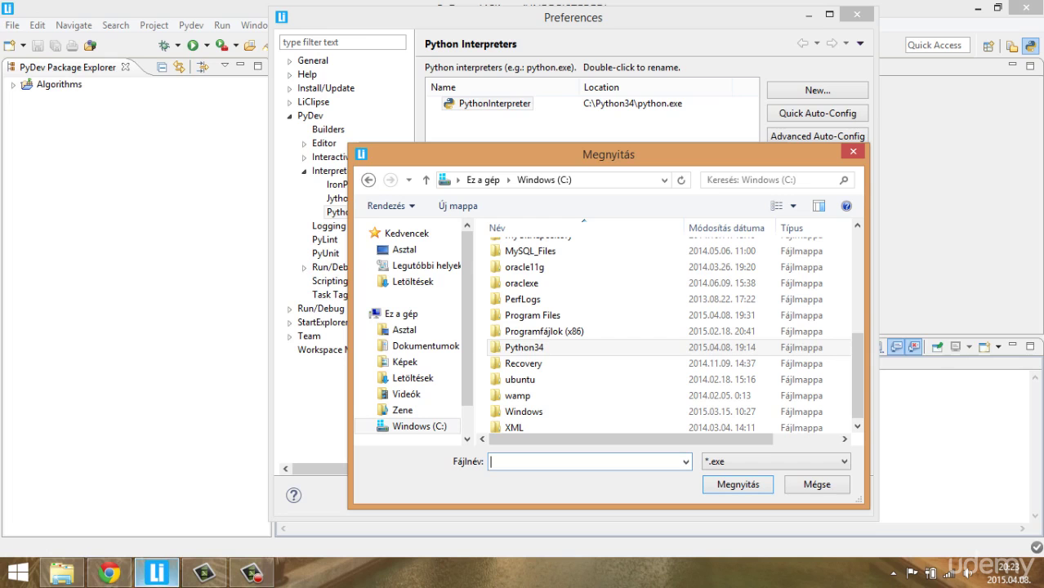
click(157, 573)
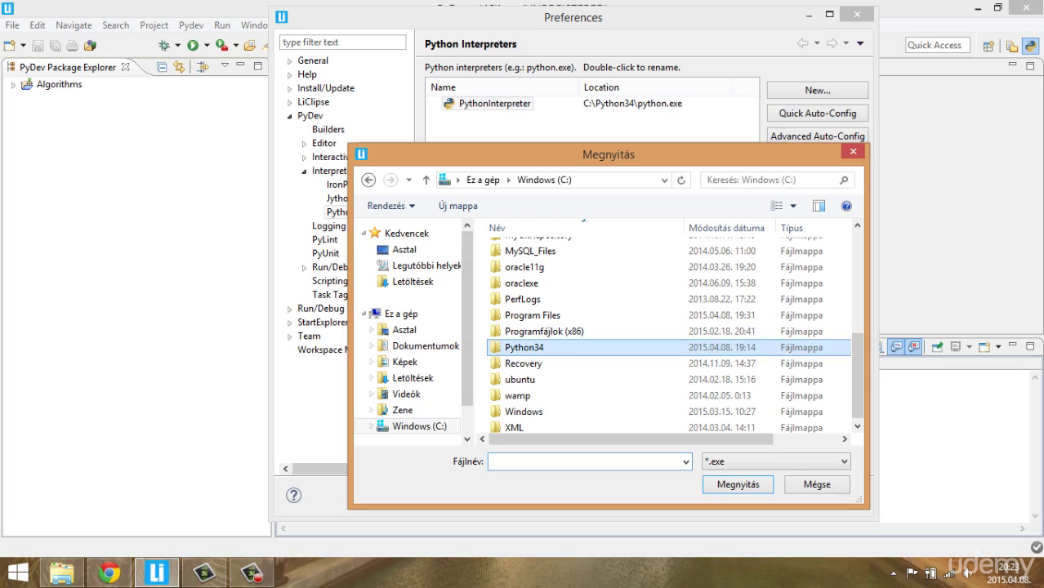
double_click(524, 347)
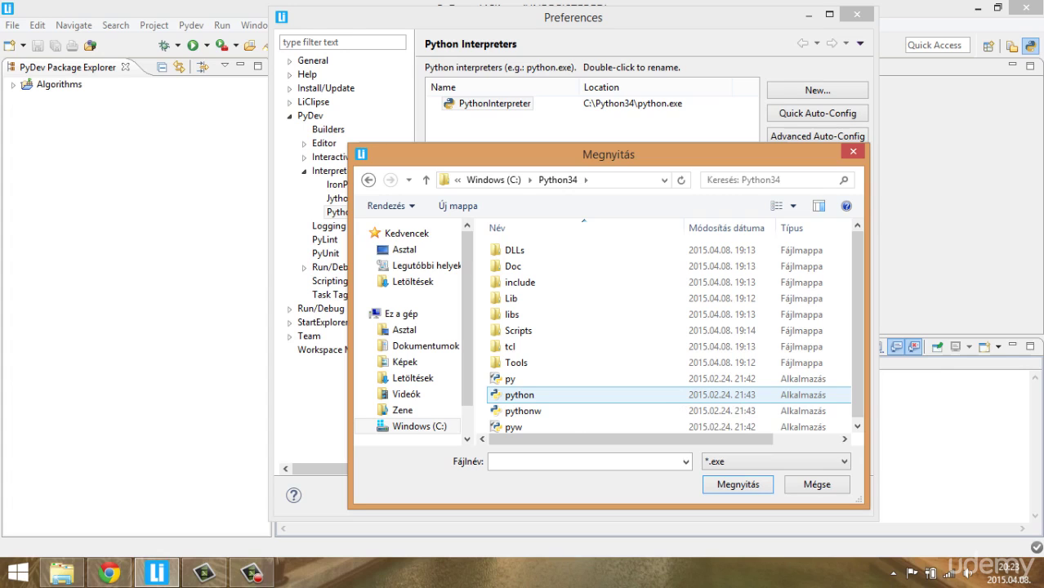
double_click(519, 395)
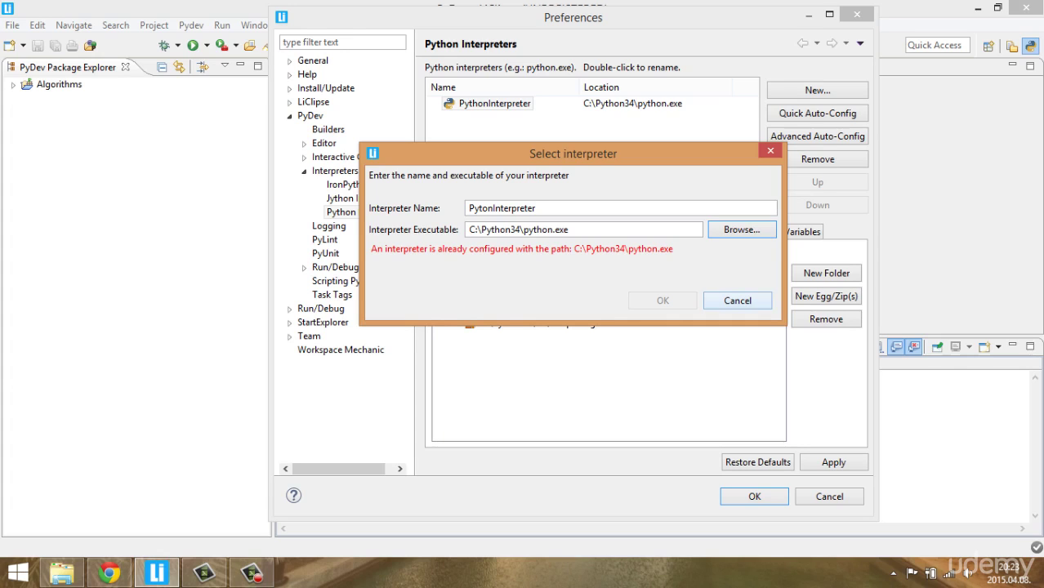
click(737, 301)
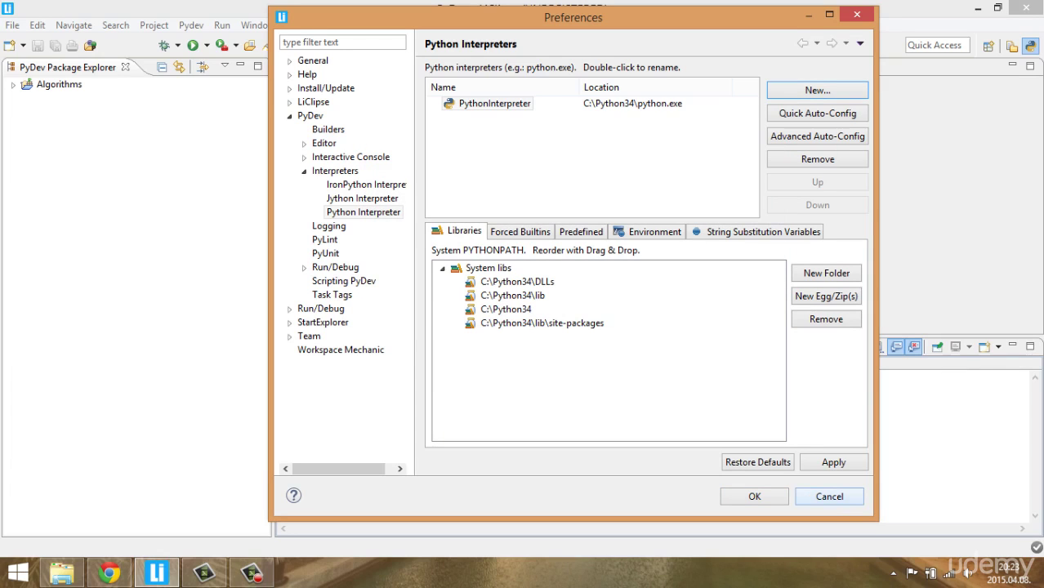
click(829, 496)
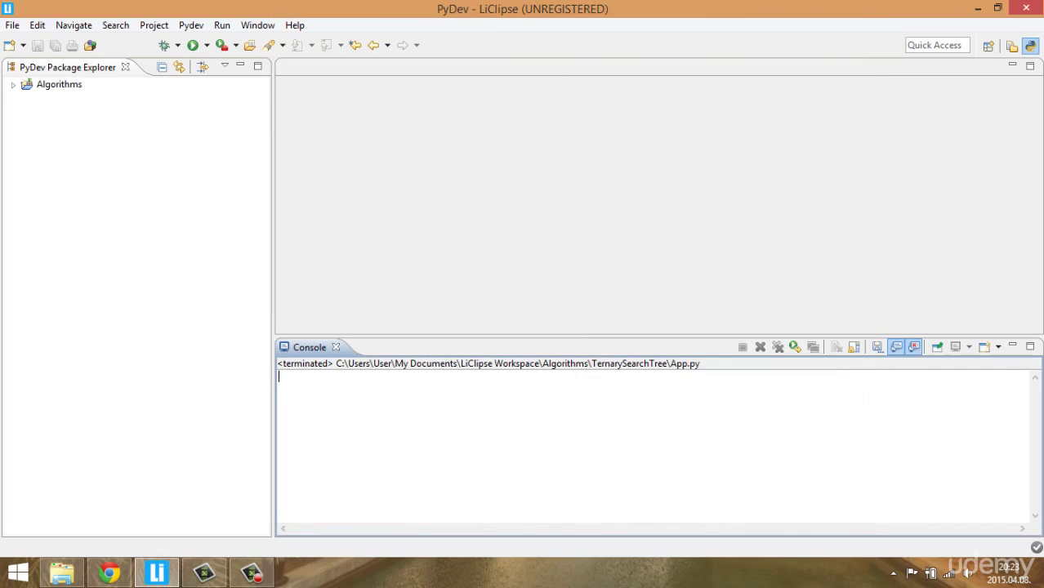